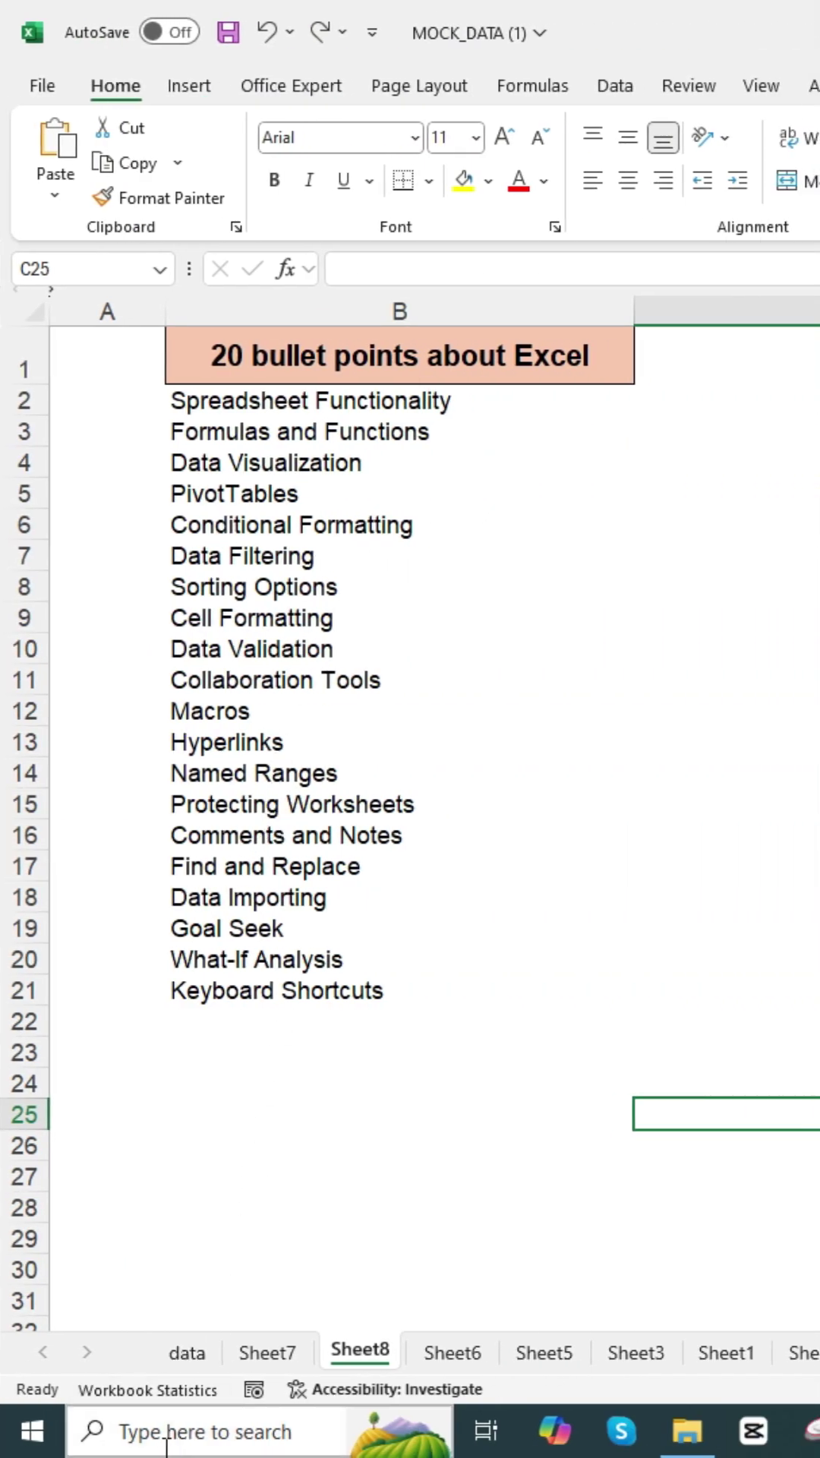
# - Launch the Character Map utility by searching 'chara' in the Windows taskbar
pyautogui.click(166, 1431)
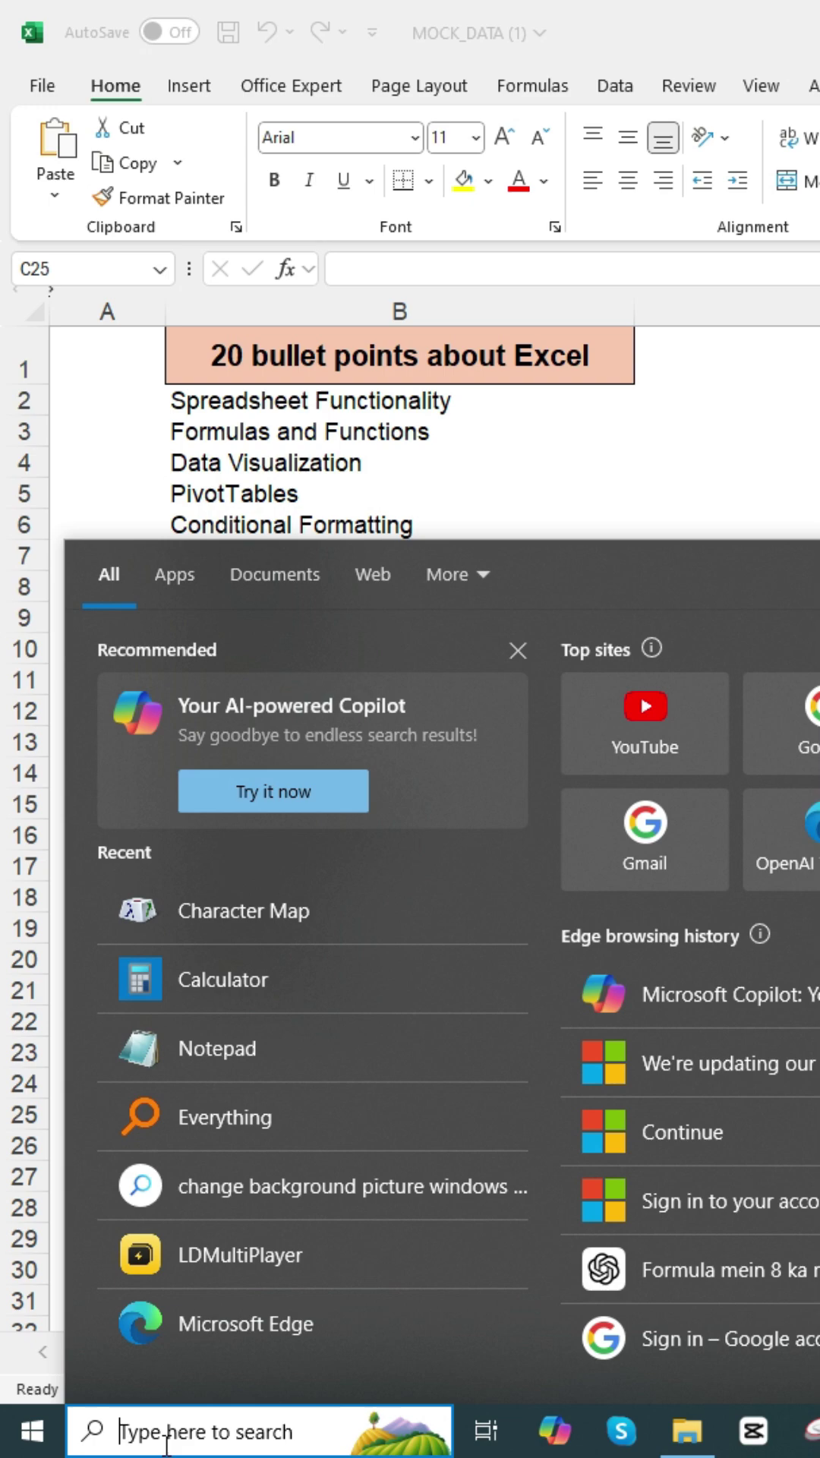
pyautogui.write('chara')
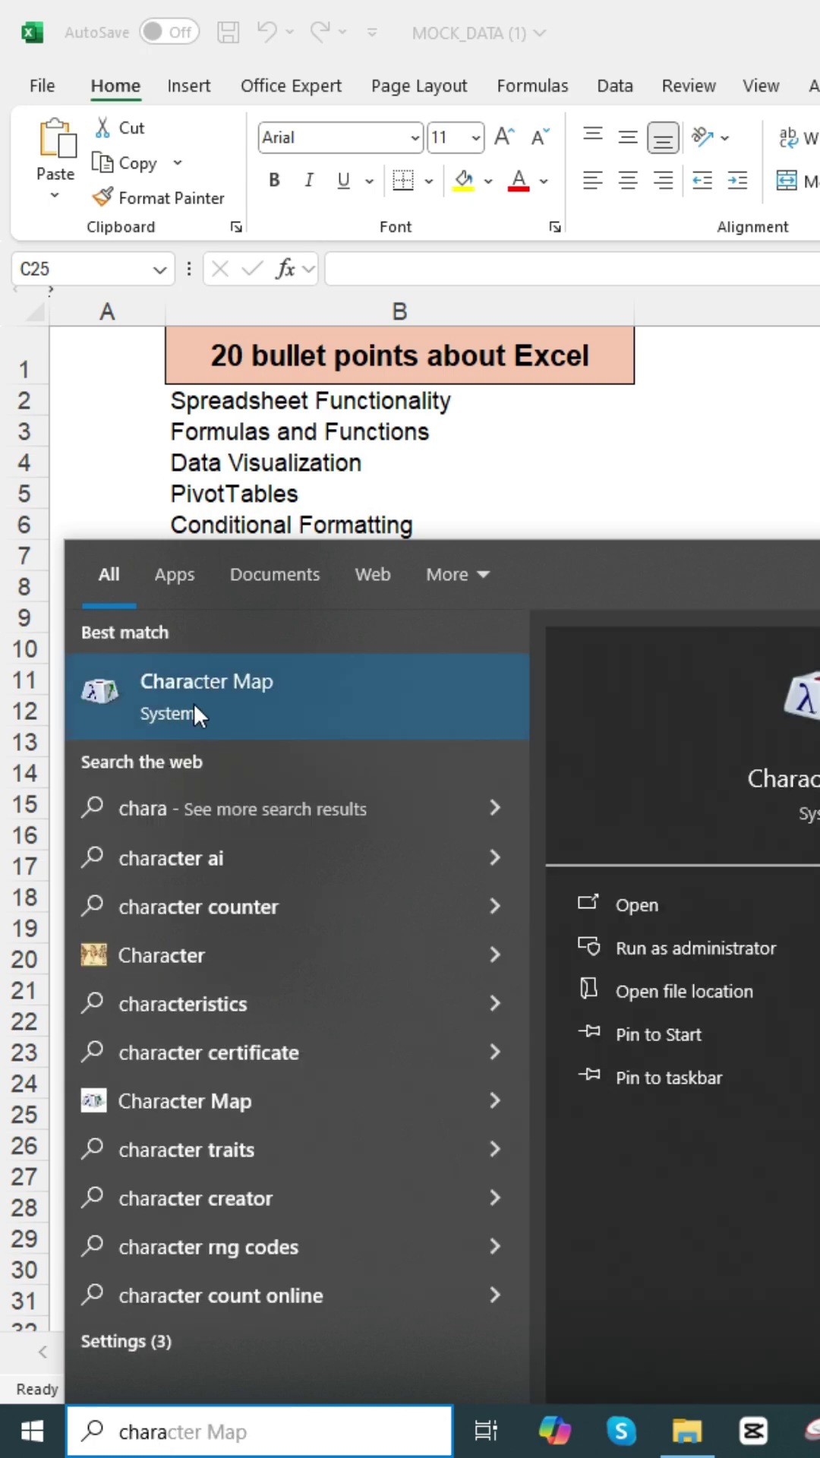
pyautogui.click(206, 692)
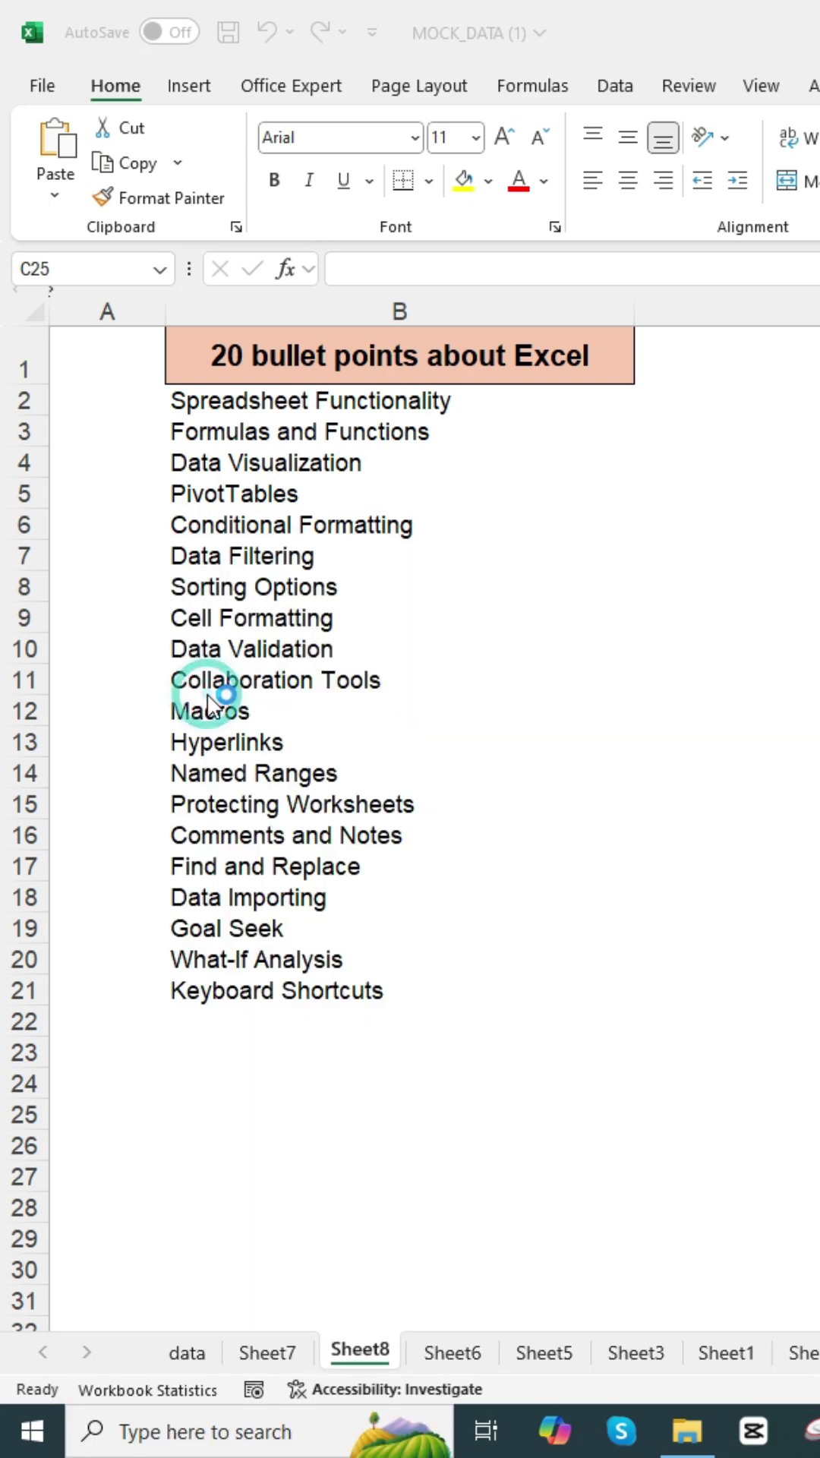
# - Copy the black right-pointing pointer ► from Character Map to the clipboard
pyautogui.moveTo(319, 110); pyautogui.dragTo(335, 299)
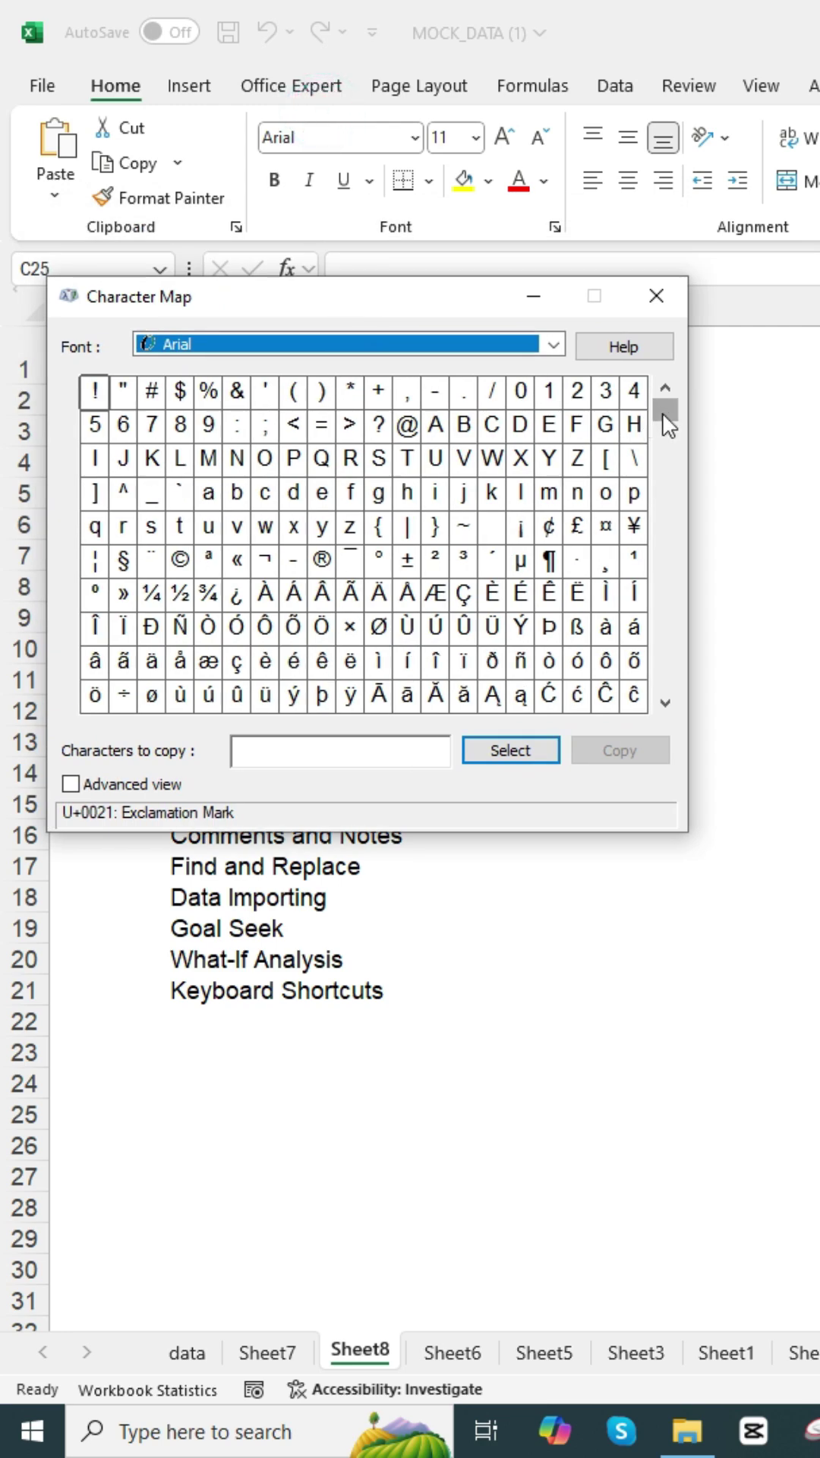
pyautogui.moveTo(665, 411); pyautogui.dragTo(664, 630)
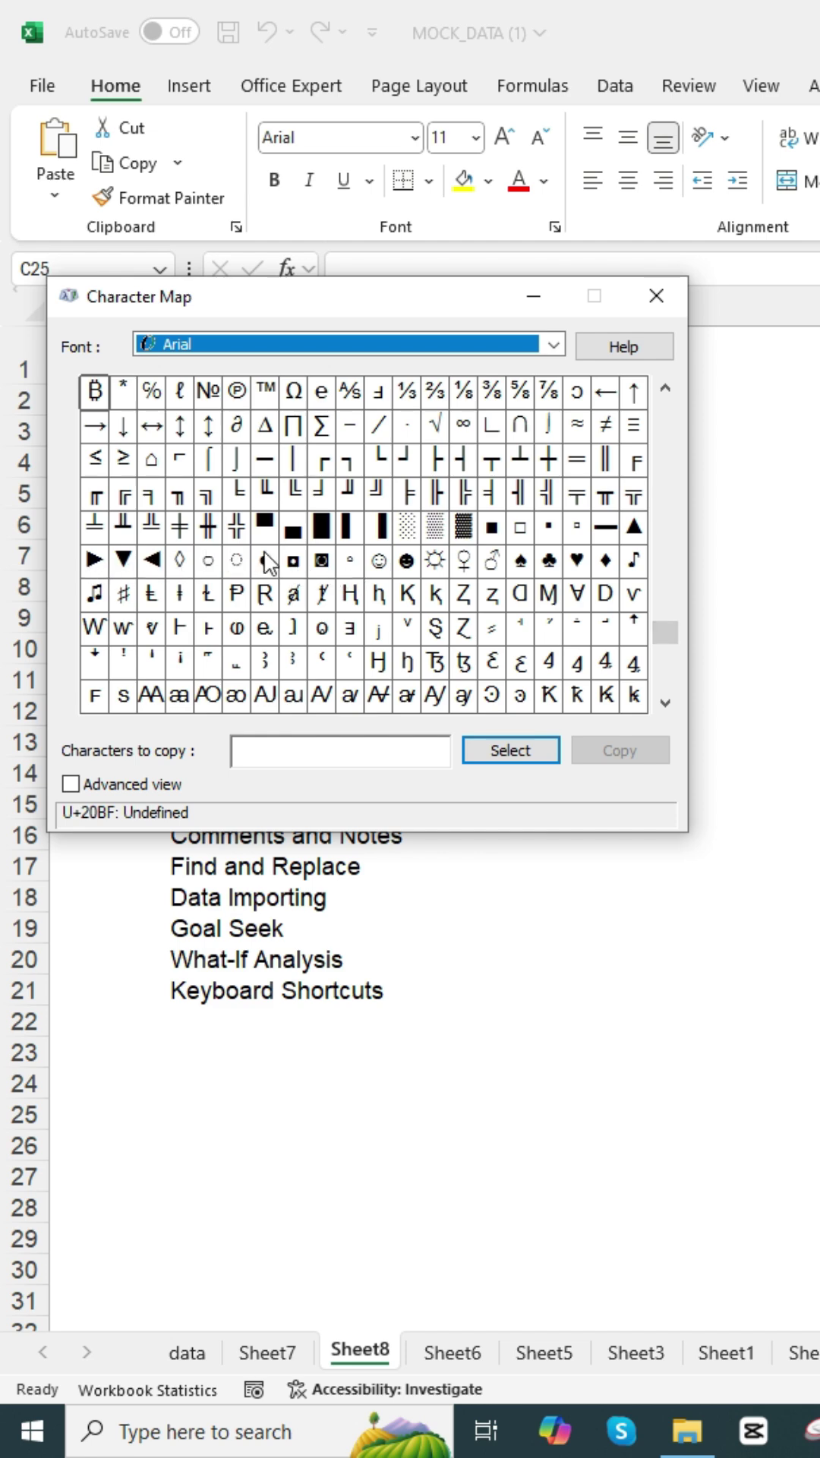
pyautogui.click(95, 559)
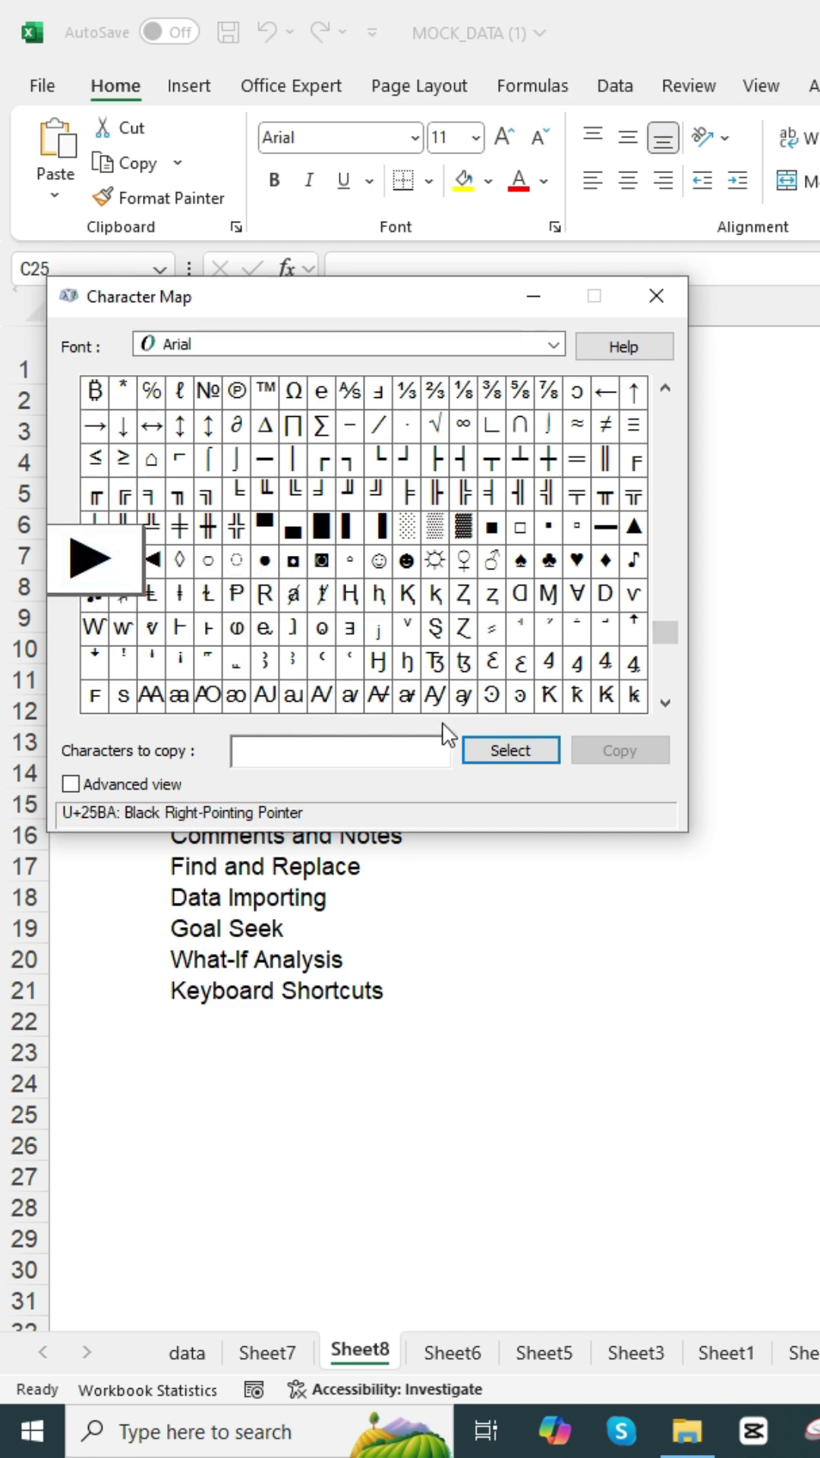
pyautogui.click(508, 750)
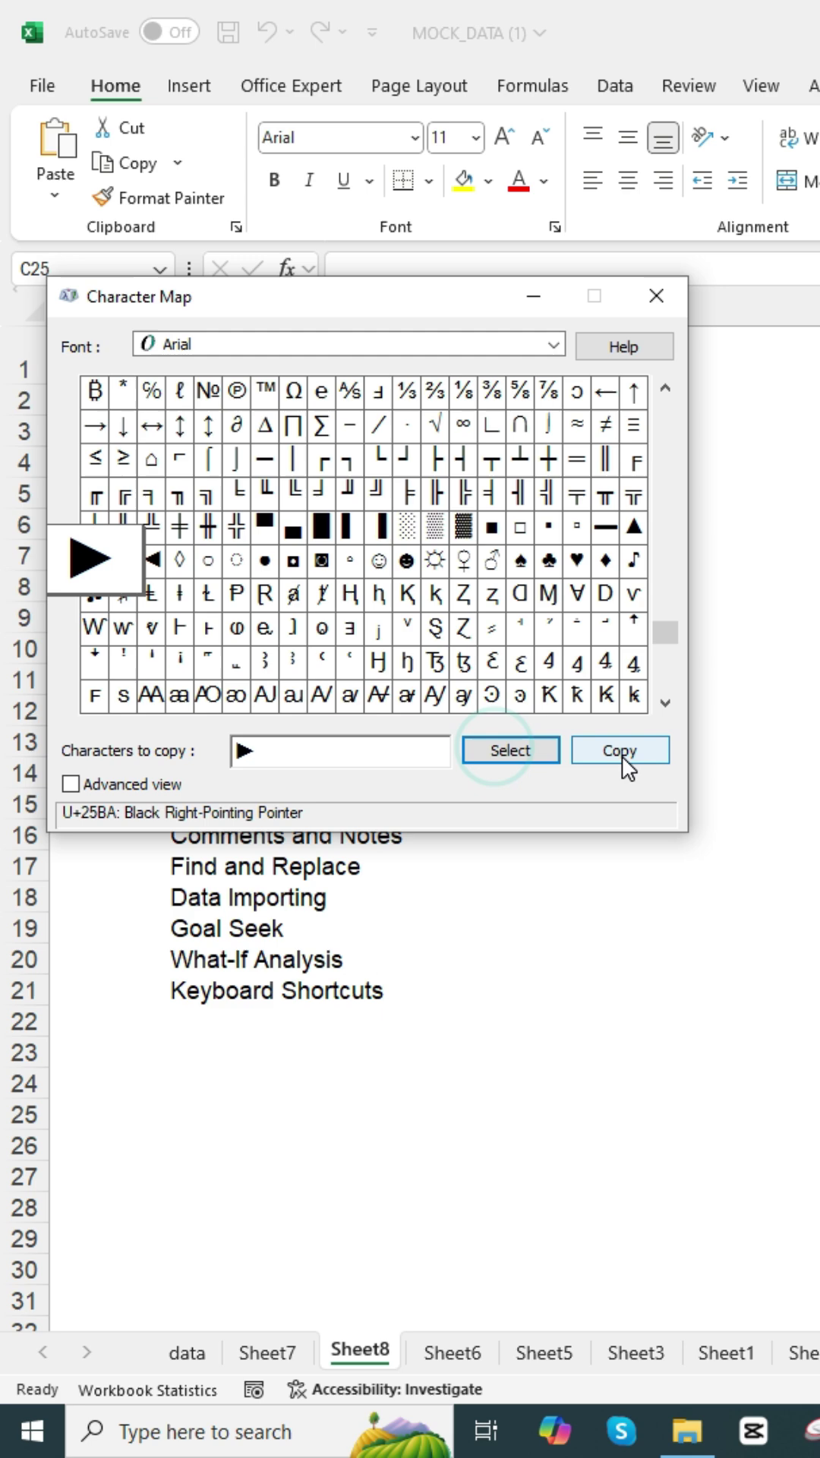
pyautogui.click(623, 756)
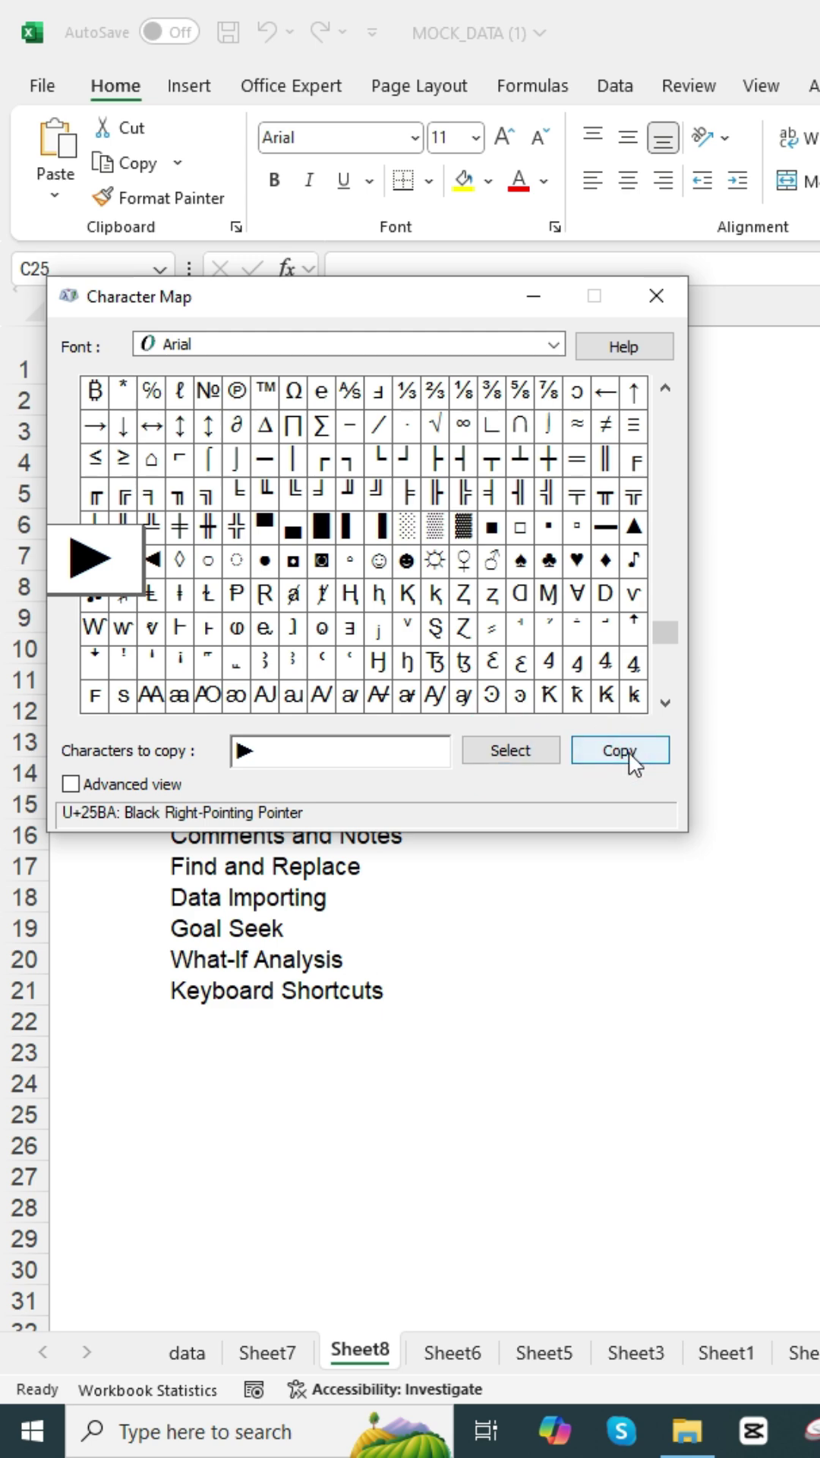
# - Close Character Map, select B2:B30, and start a new conditional formatting rule
pyautogui.click(658, 296)
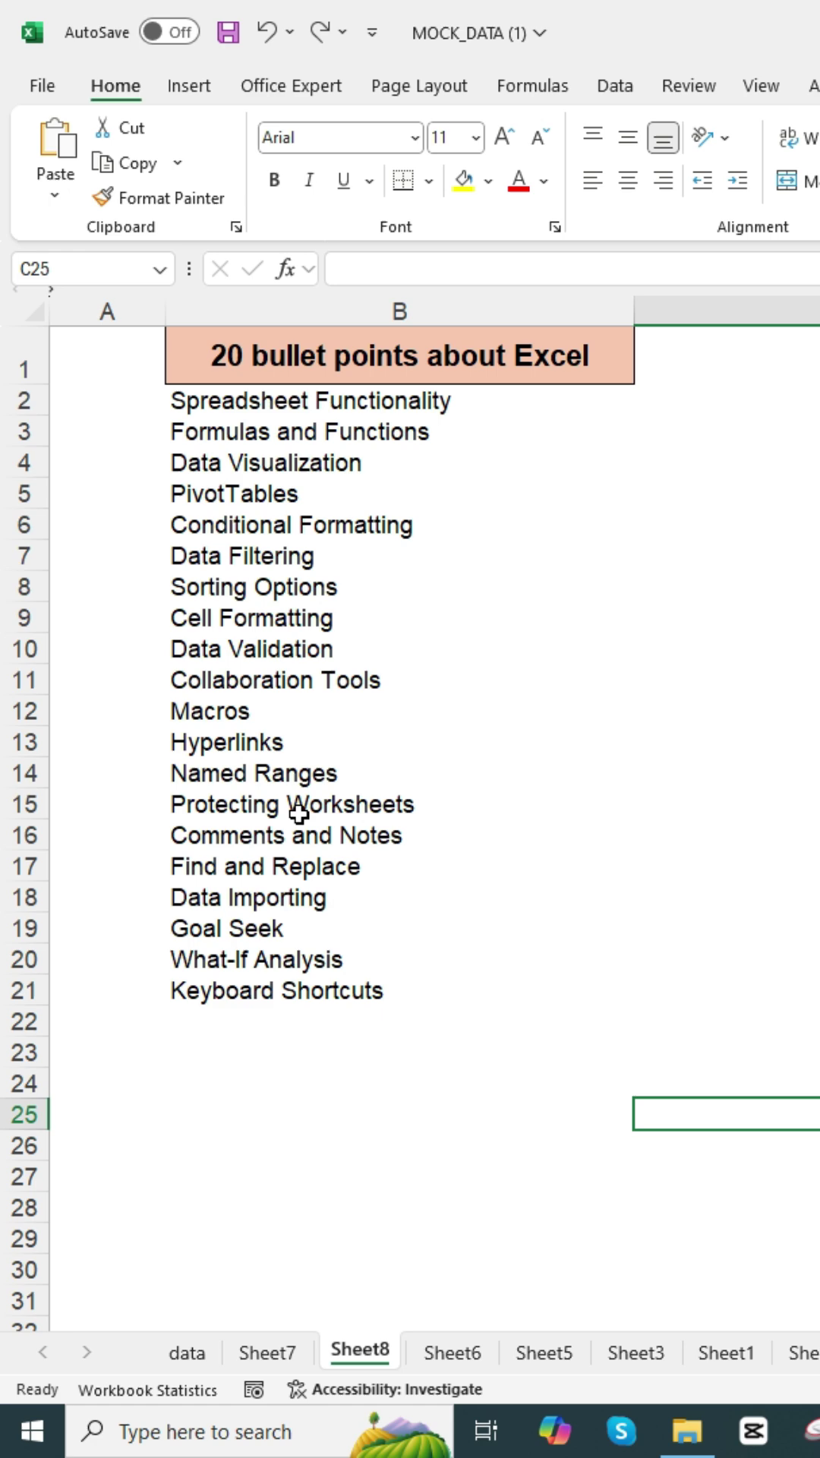
pyautogui.moveTo(179, 398); pyautogui.dragTo(344, 1269)
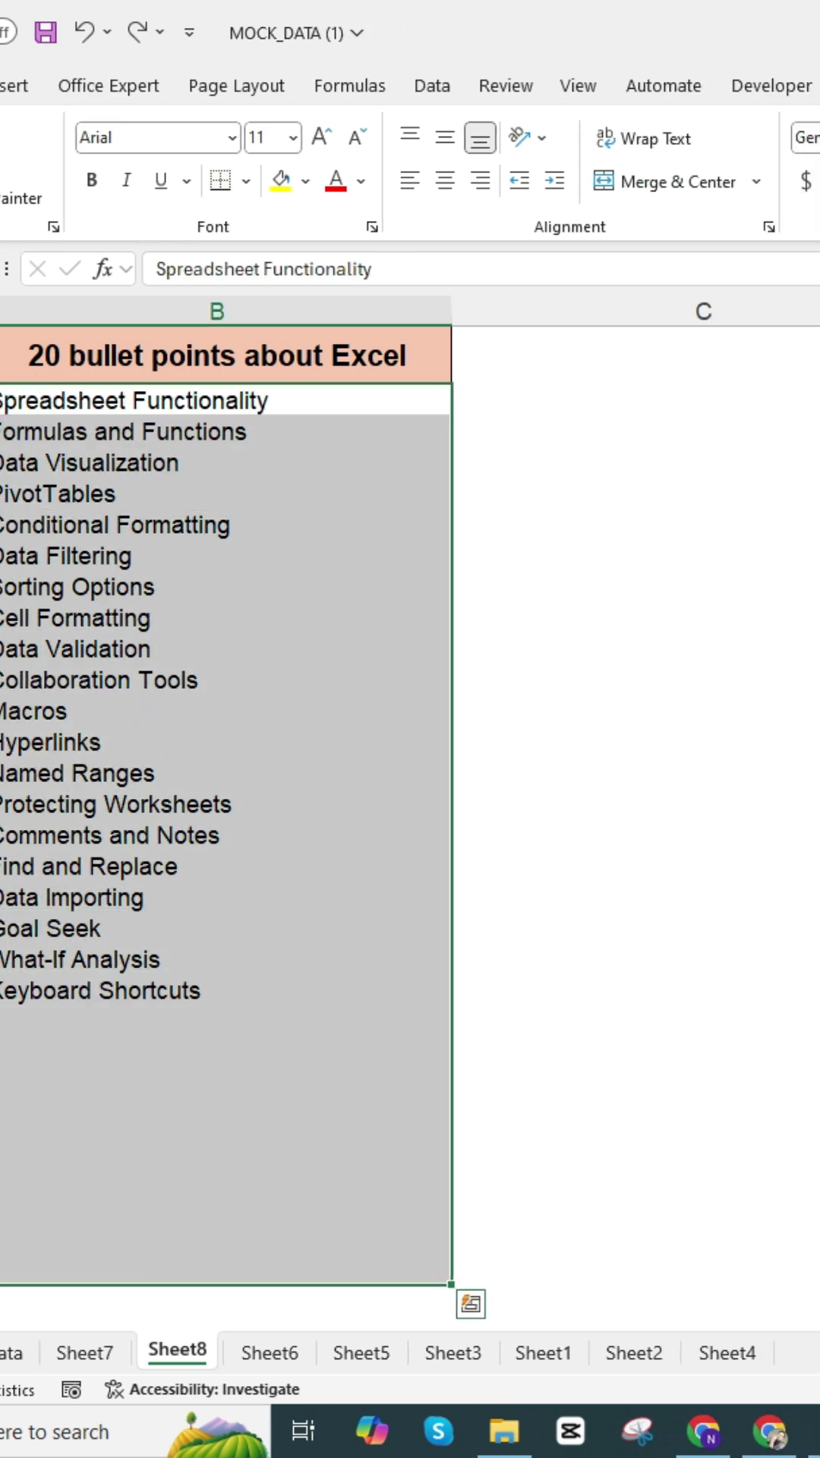
pyautogui.click(537, 196)
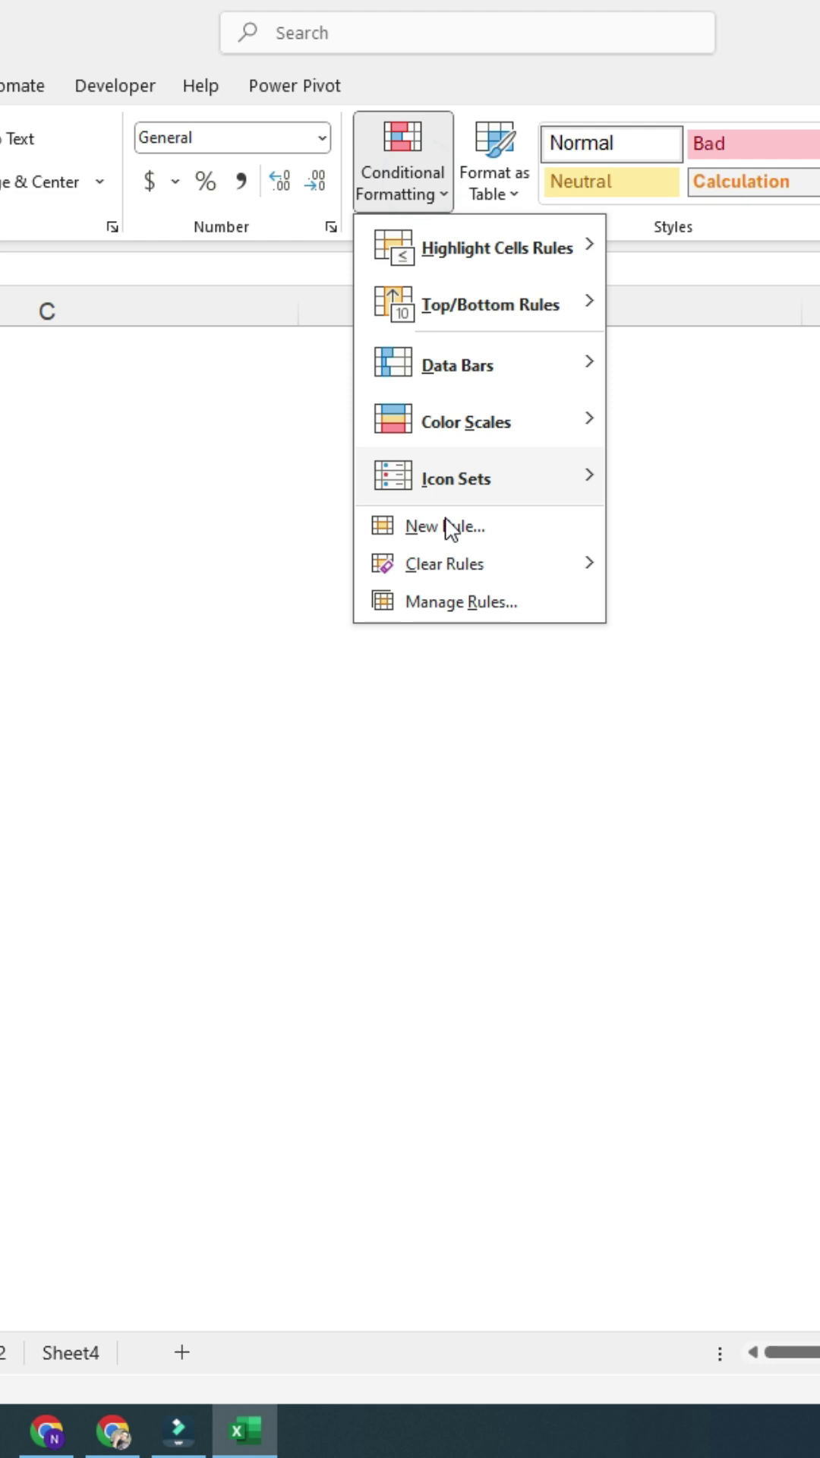
pyautogui.click(444, 527)
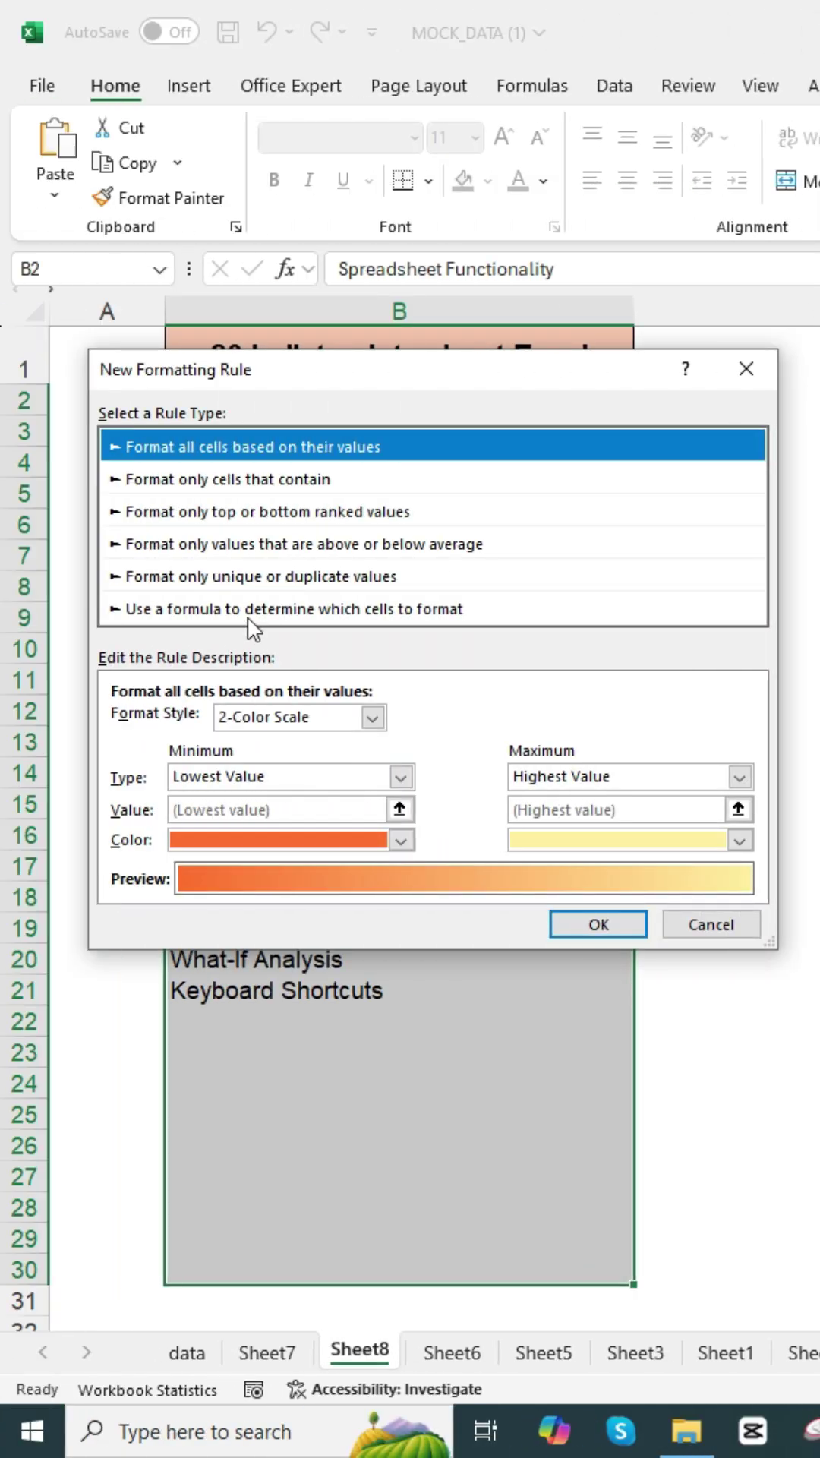
# - Make the rule formula-based with the condition =b1<>""
pyautogui.click(250, 618)
pyautogui.click(195, 718)
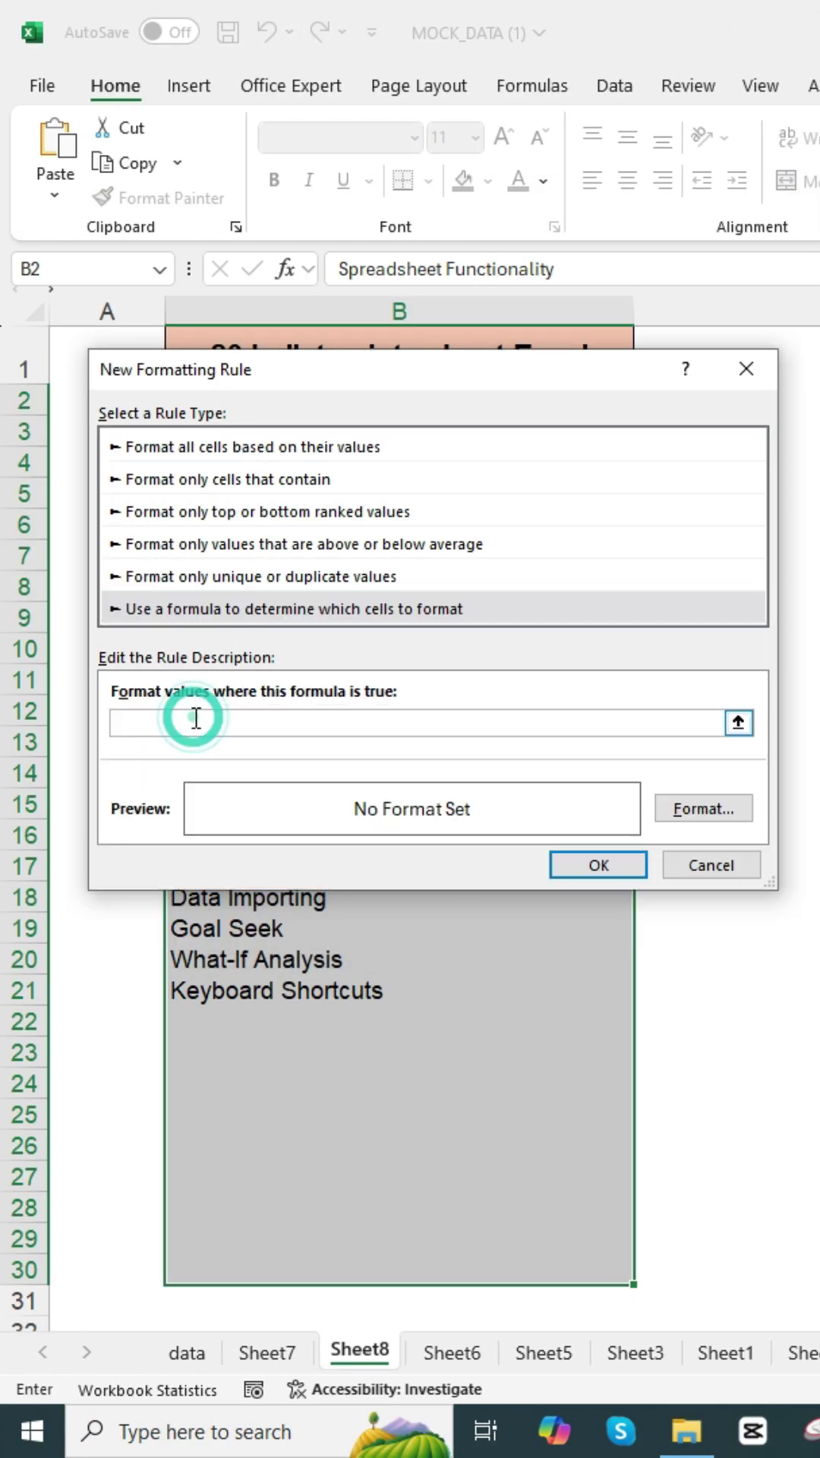
pyautogui.write('=')
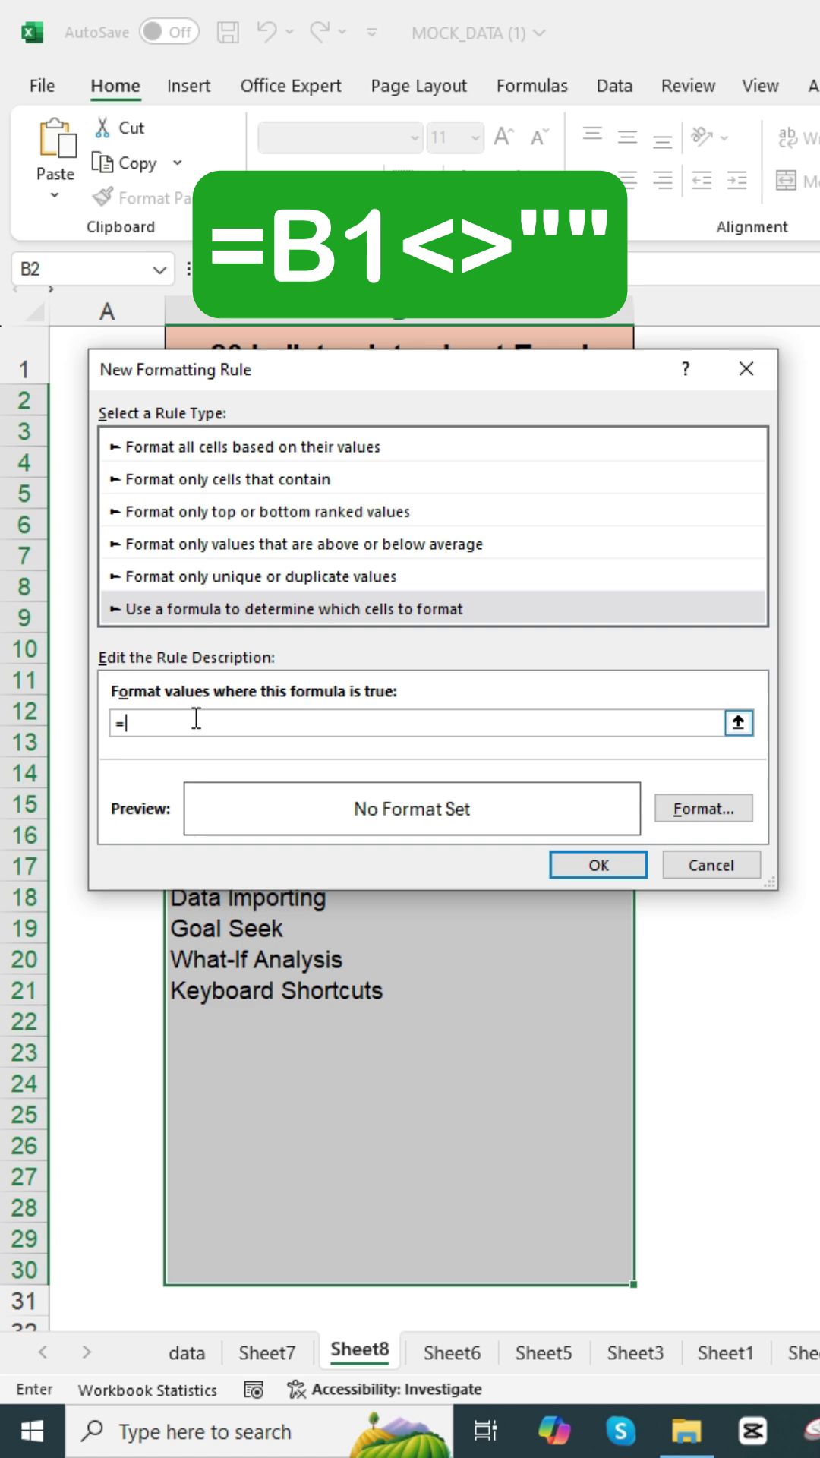
pyautogui.write('b1<>"')
pyautogui.write('"')
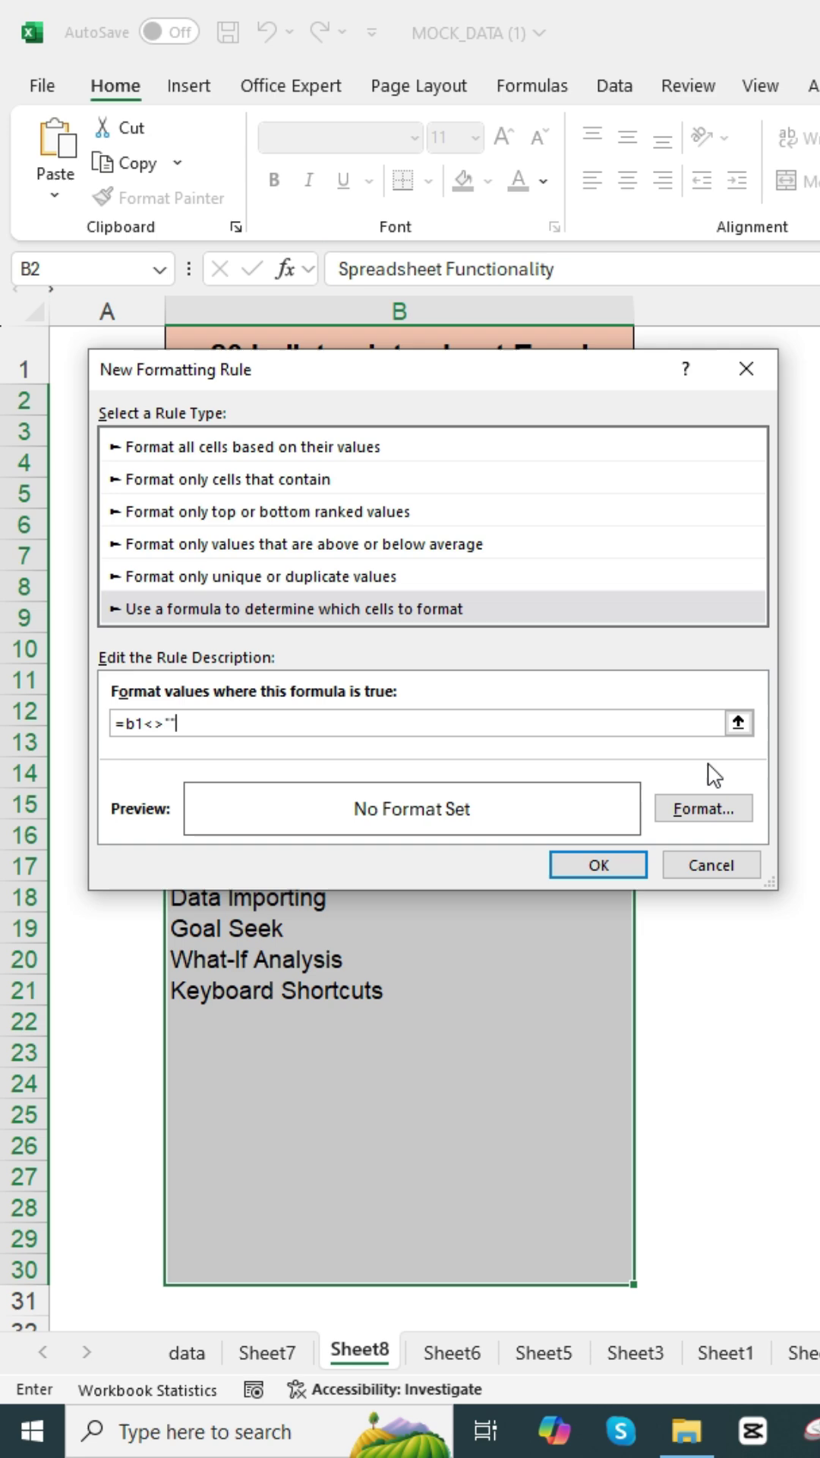
# - Give the rule the custom number format "► @" in place of General and apply it
pyautogui.click(704, 811)
pyautogui.click(130, 572)
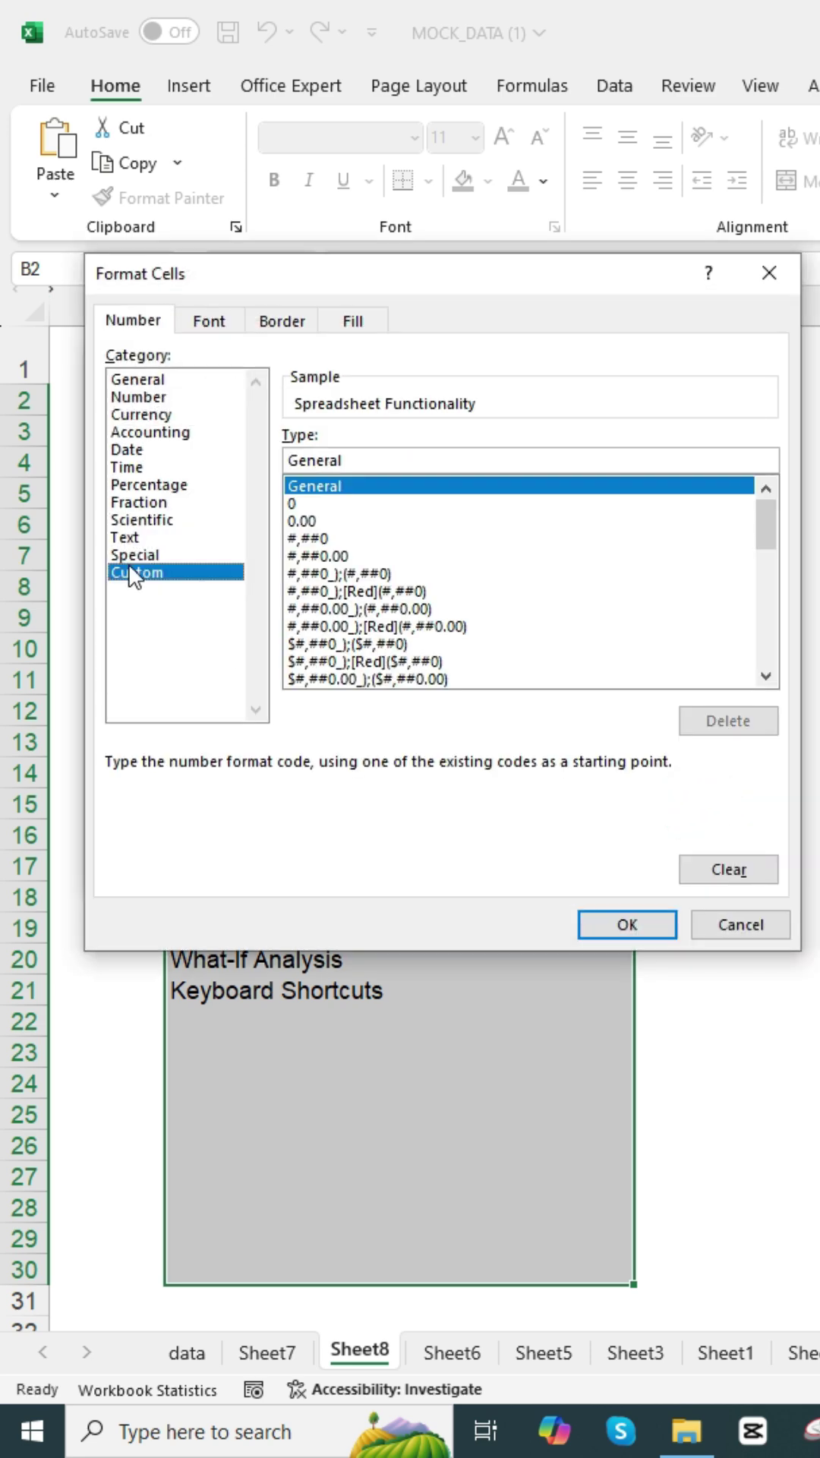
pyautogui.doubleClick(385, 459)
pyautogui.click(385, 454)
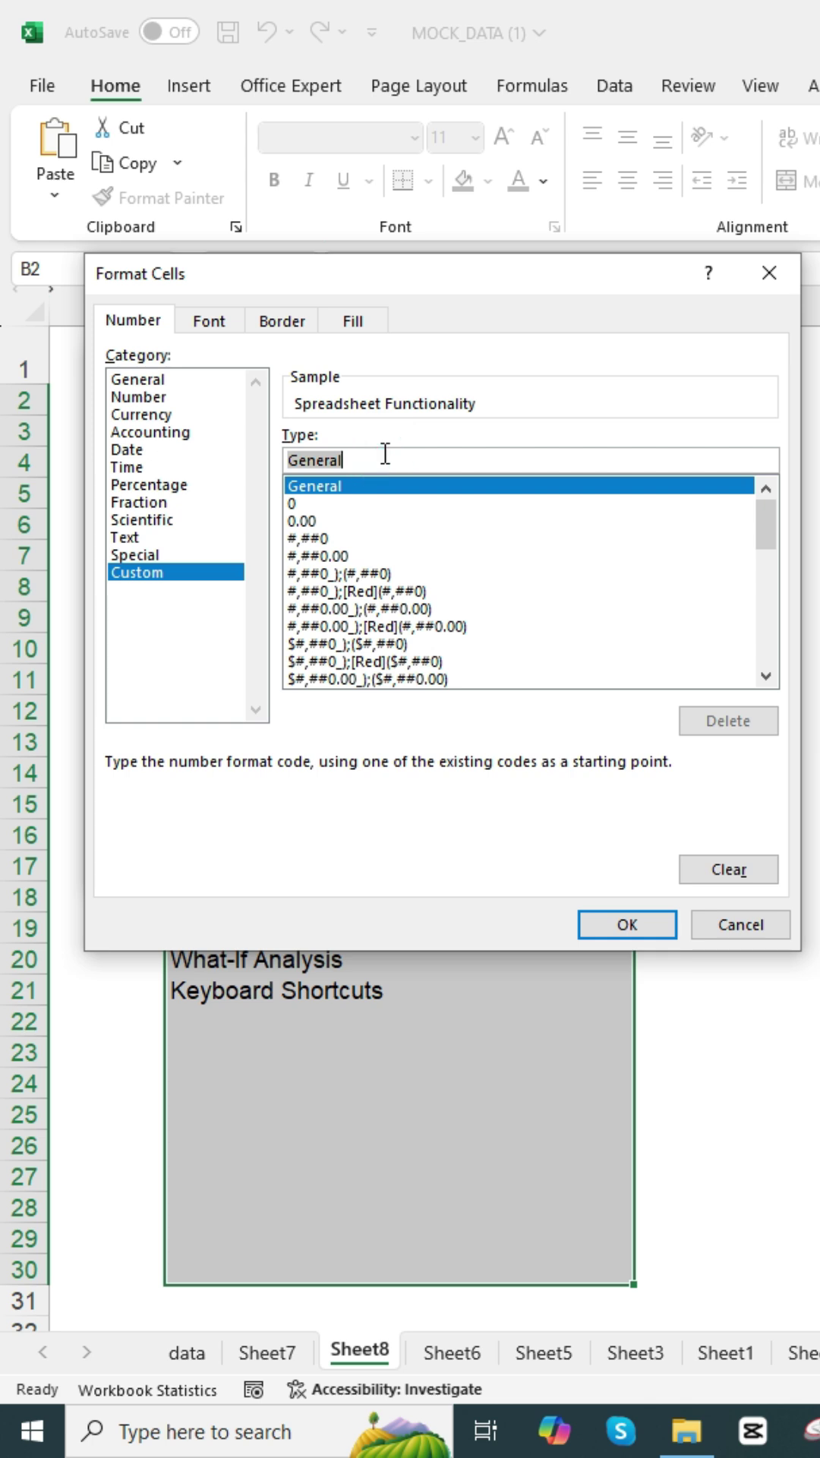
pyautogui.write('►')
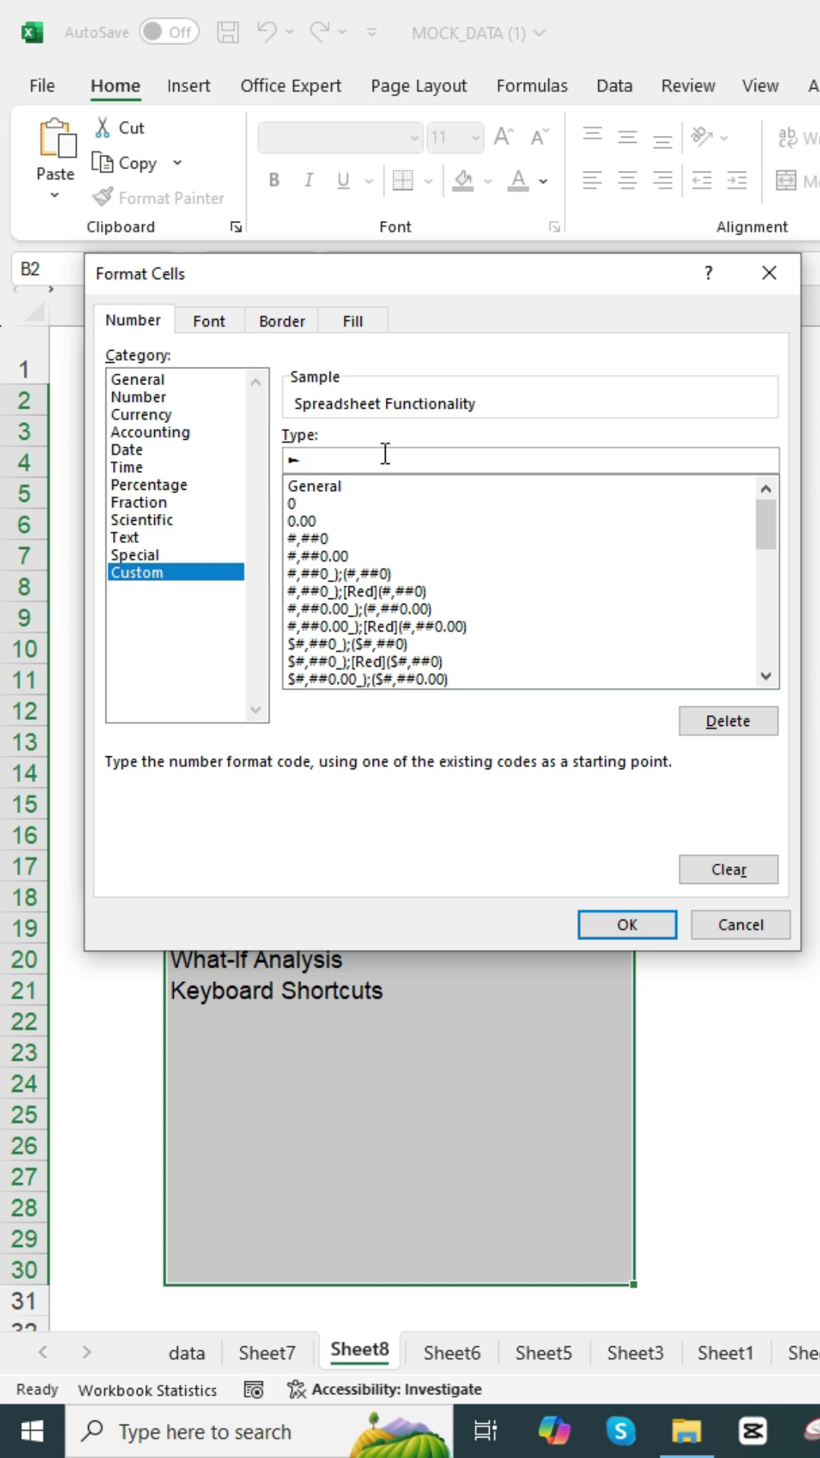
pyautogui.write(' @')
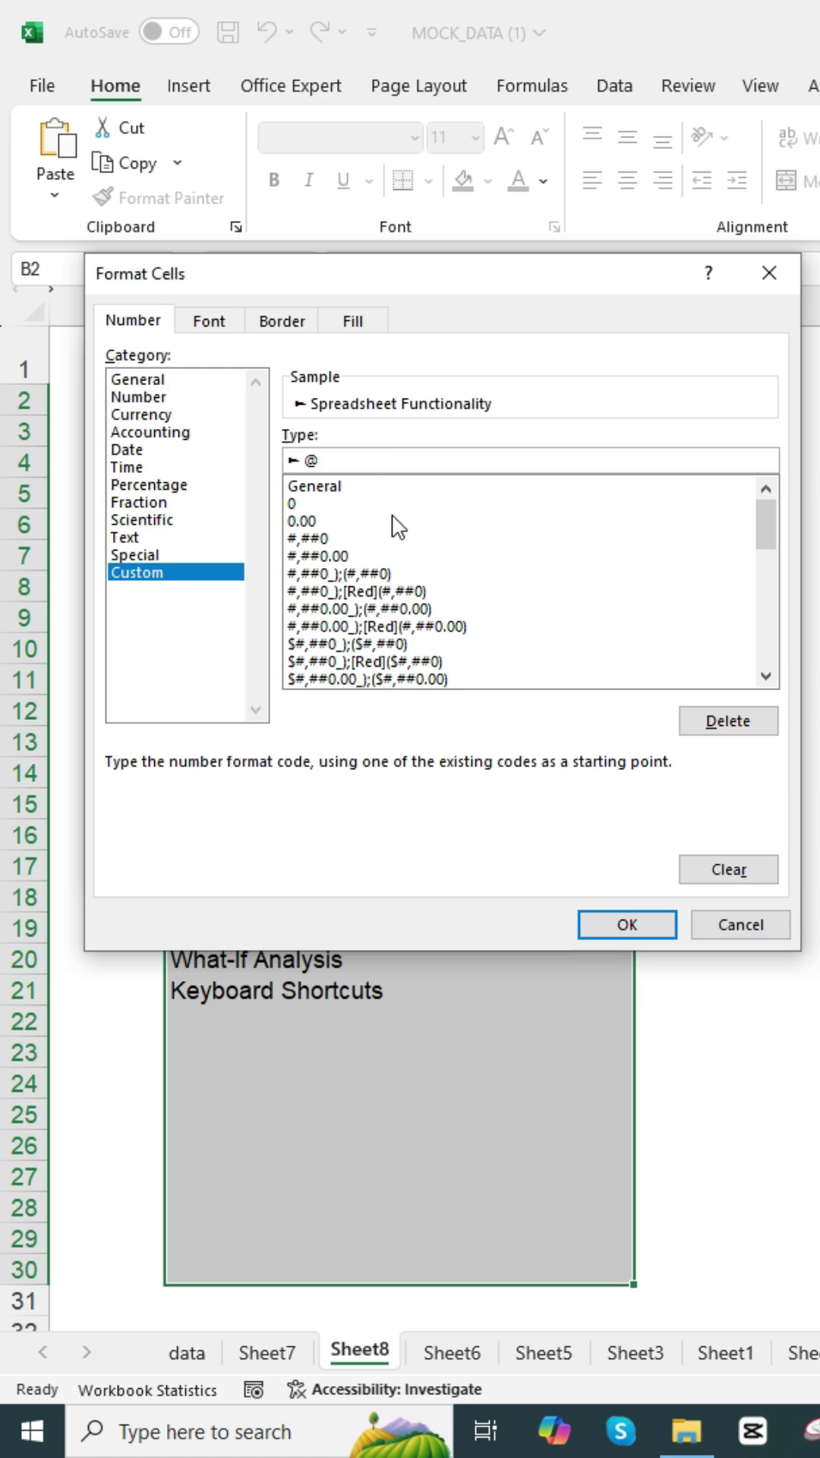
pyautogui.click(612, 926)
pyautogui.click(596, 866)
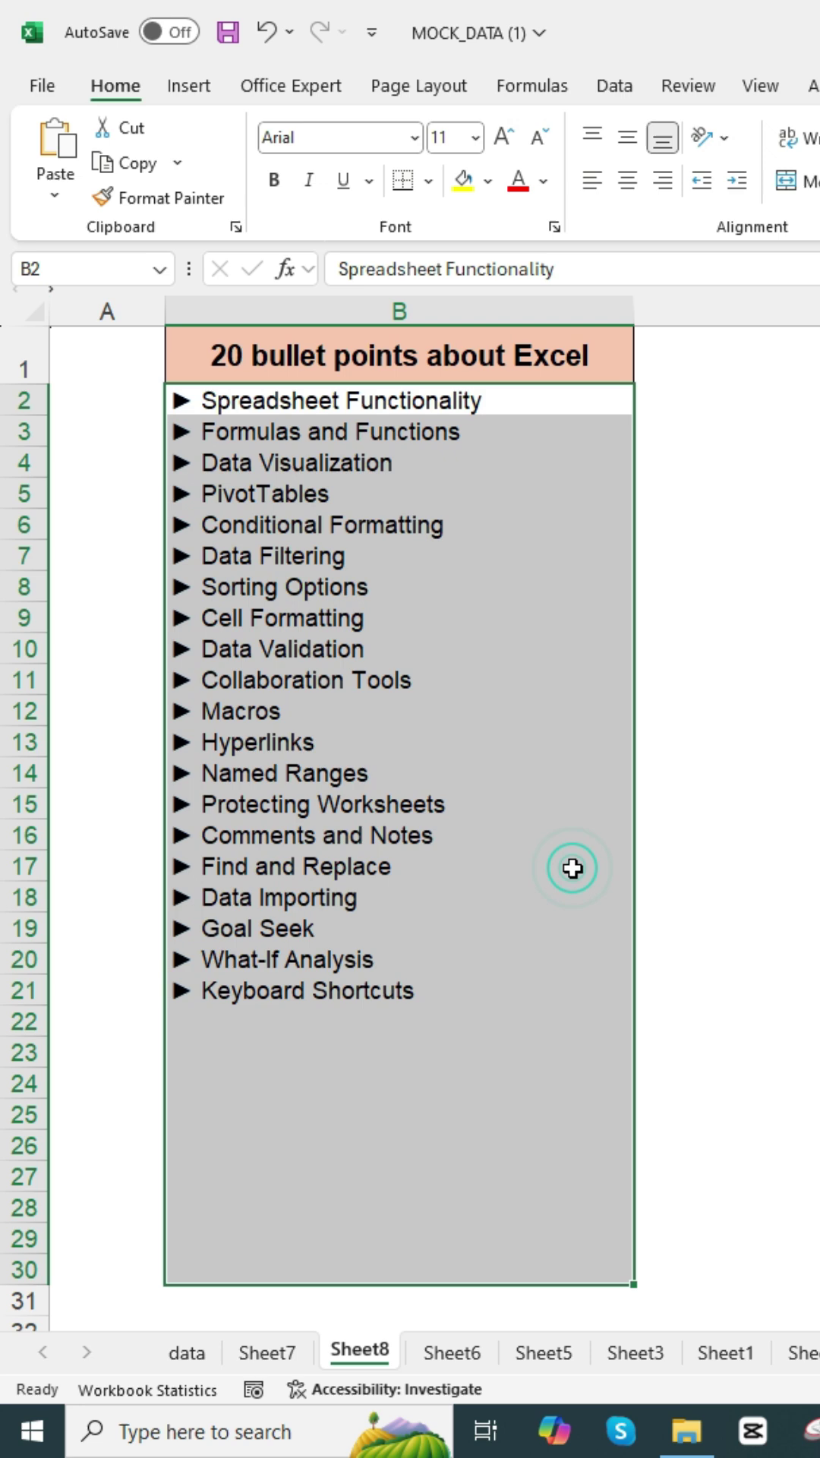
# - Add the entries Excel, Word and Power Point in B22:B24
pyautogui.click(714, 989)
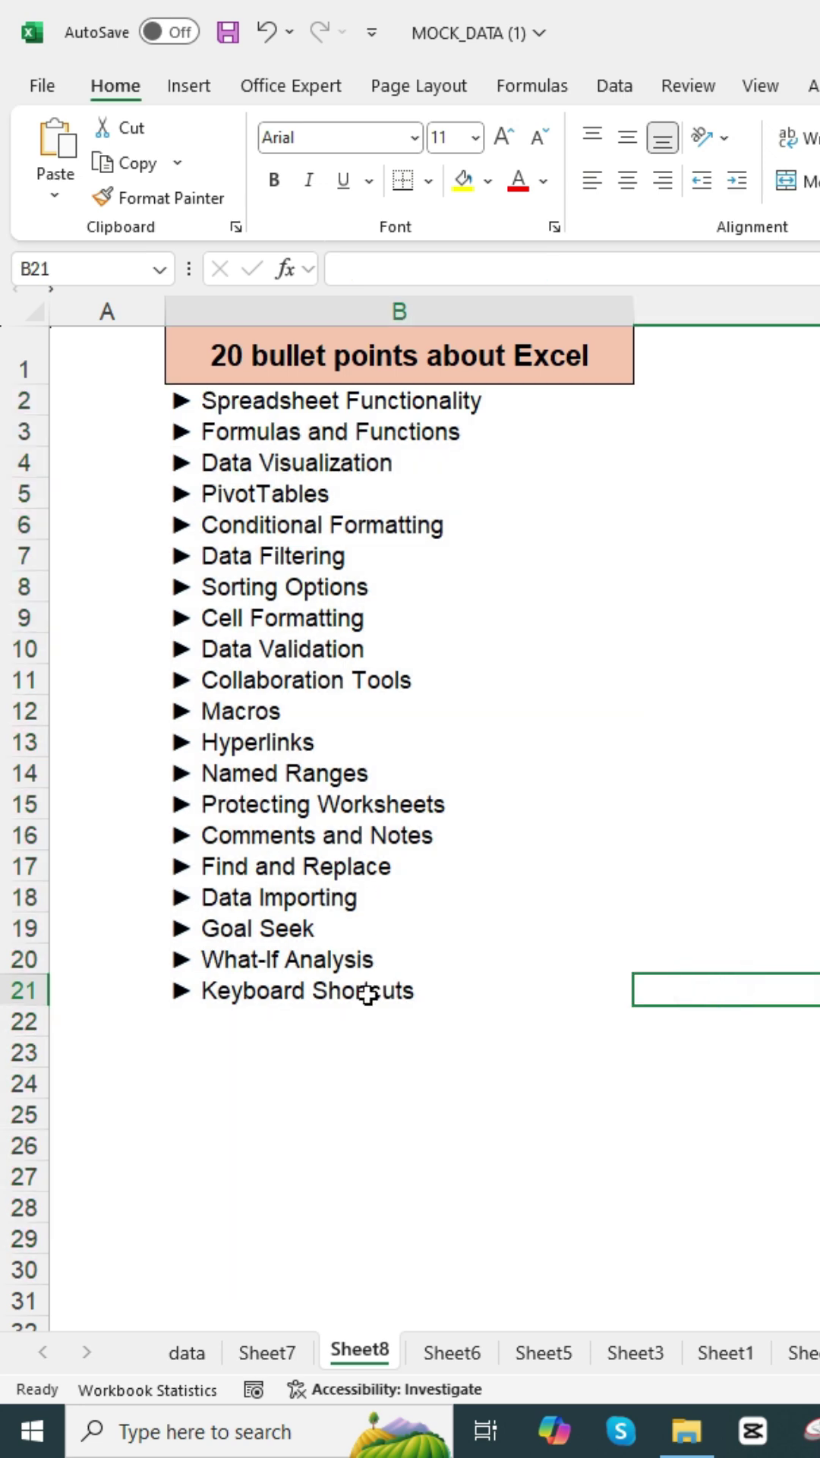
pyautogui.click(399, 1021)
pyautogui.write('Excel')
pyautogui.press('Return')
pyautogui.write('Wo')
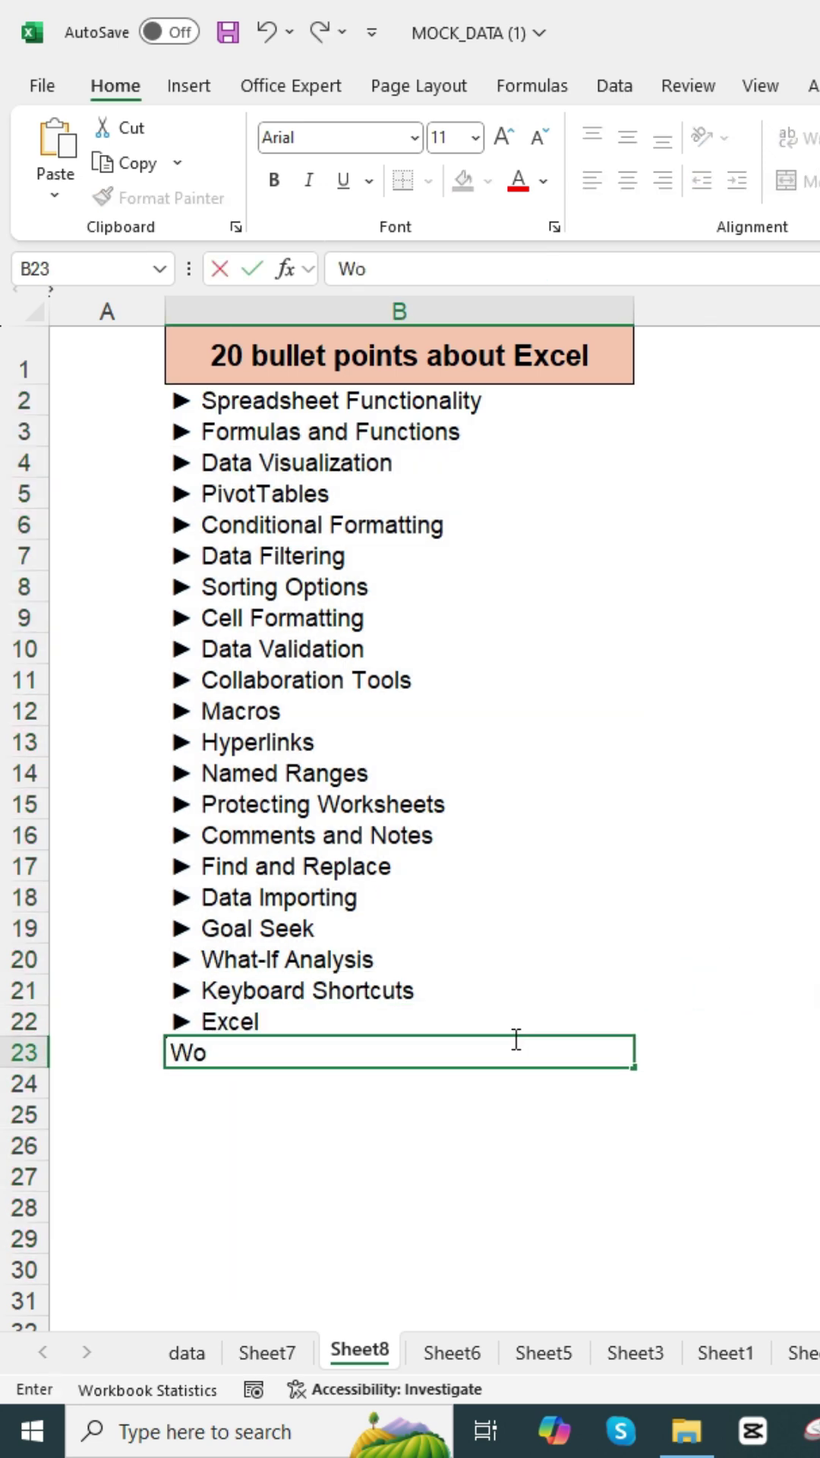
pyautogui.write('rd')
pyautogui.press('Return')
pyautogui.write('Power Point')
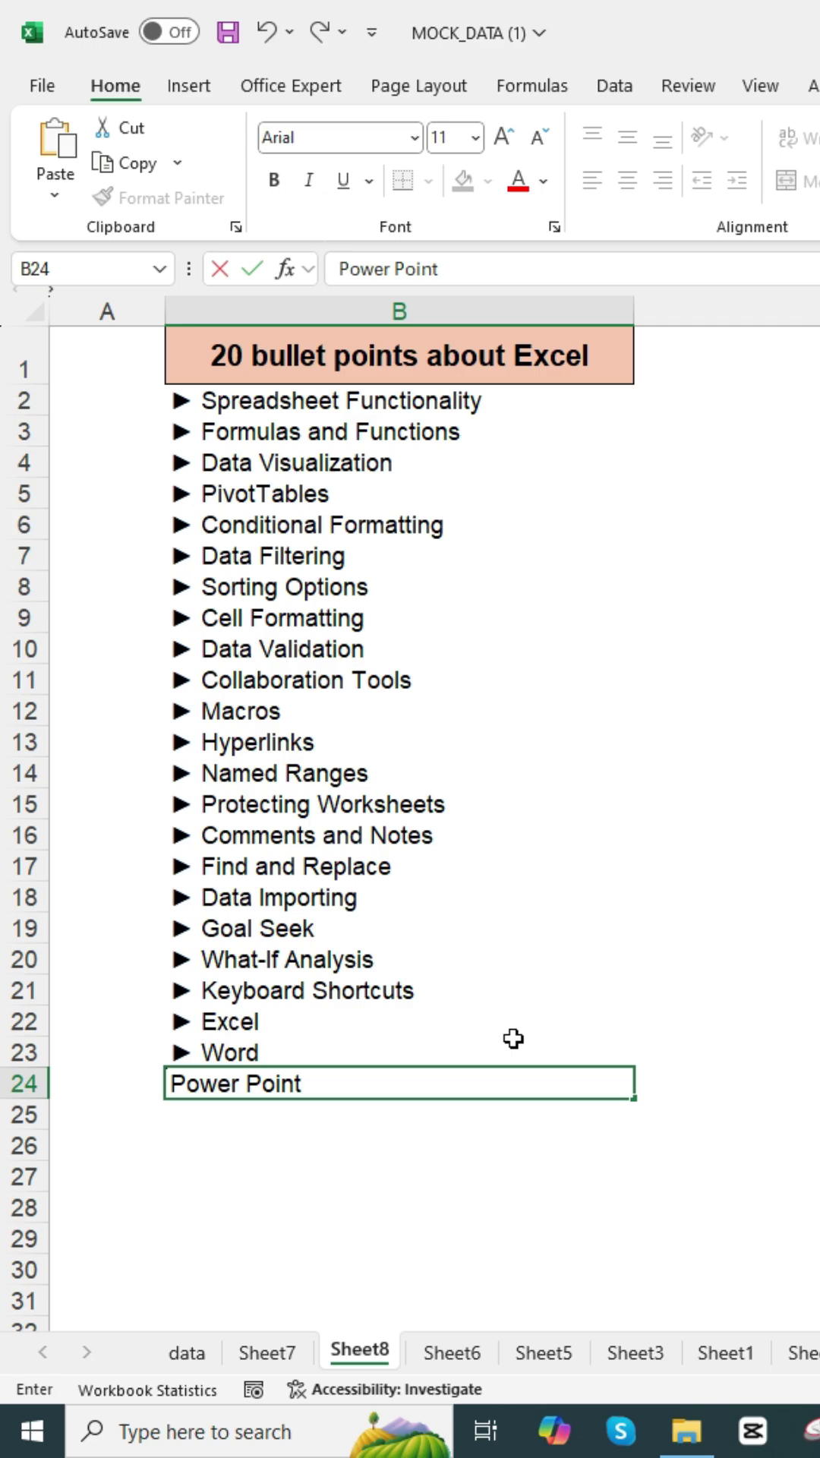
pyautogui.press('Return')
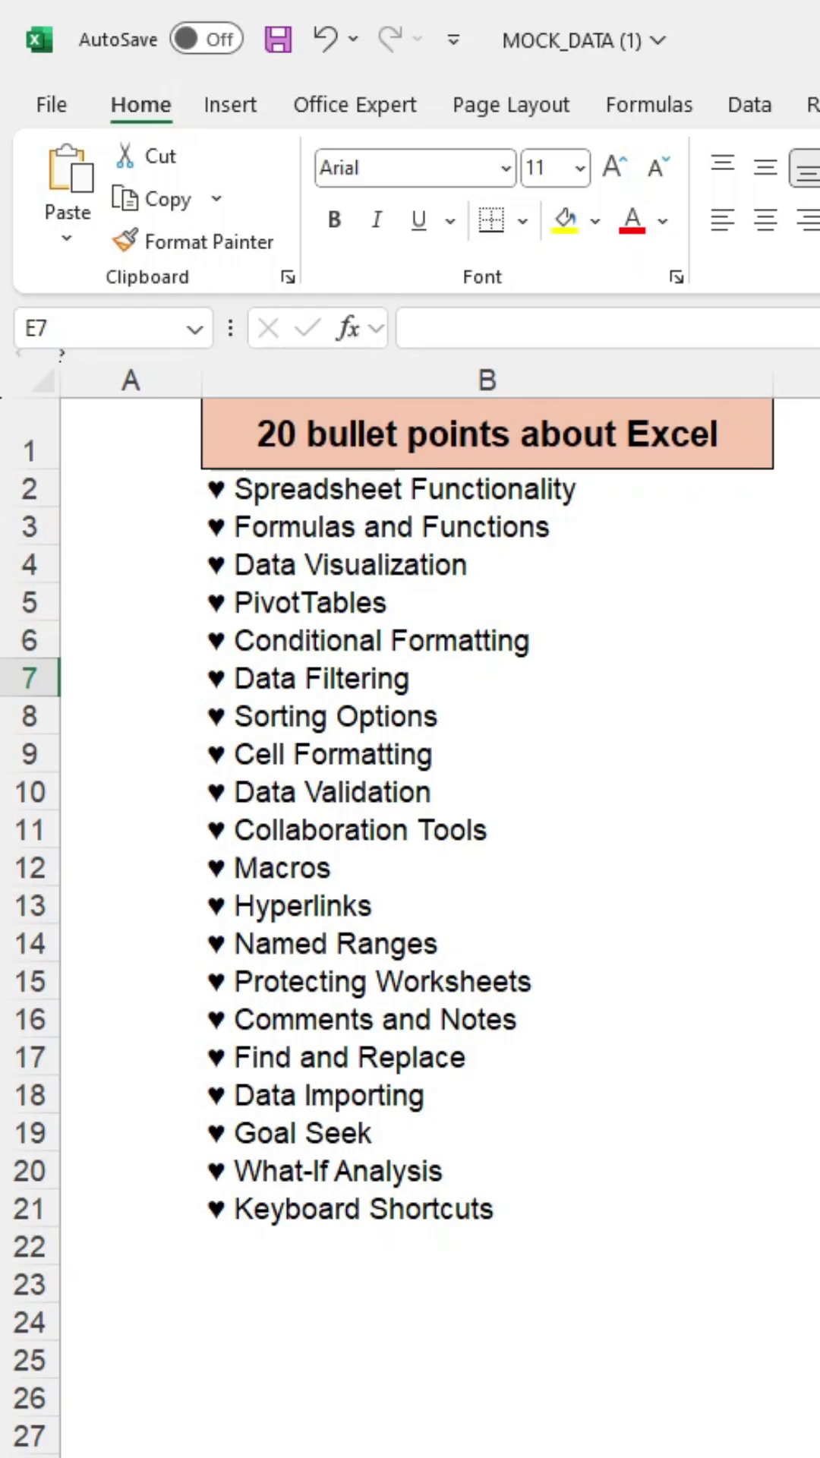